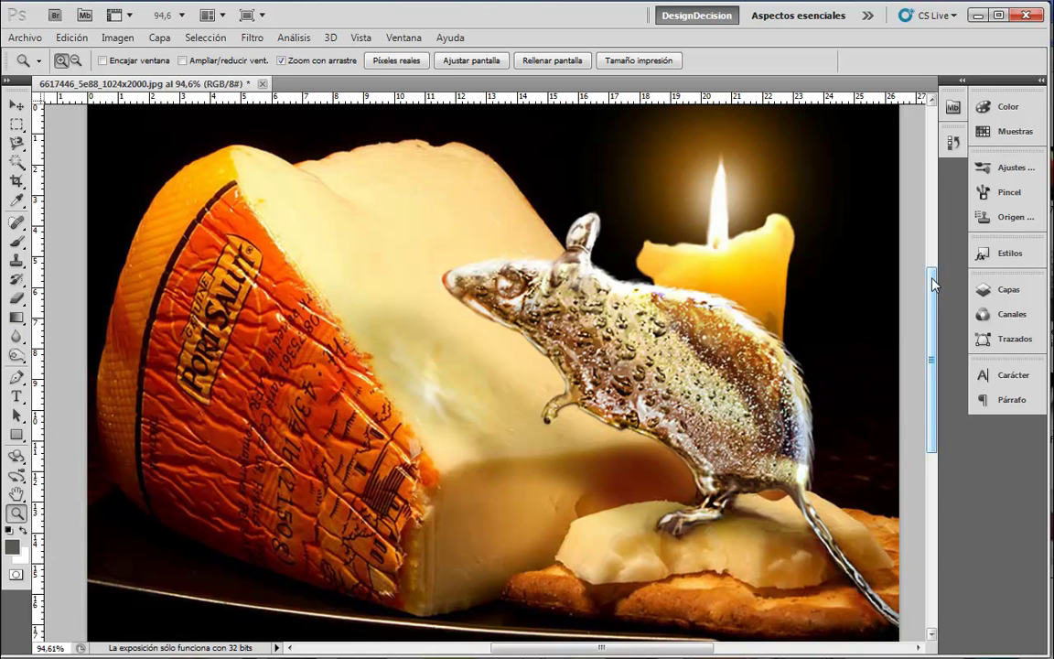
Set up the Blur tool with a 34 px soft brush, Normal mode and 50% strength
{"action": "mouse_move", "coordinate": [930, 279]}
{"action": "left_mouse_down"}
{"action": "mouse_move", "coordinate": [926, 318]}
{"action": "mouse_move", "coordinate": [934, 279]}
{"action": "left_mouse_up"}
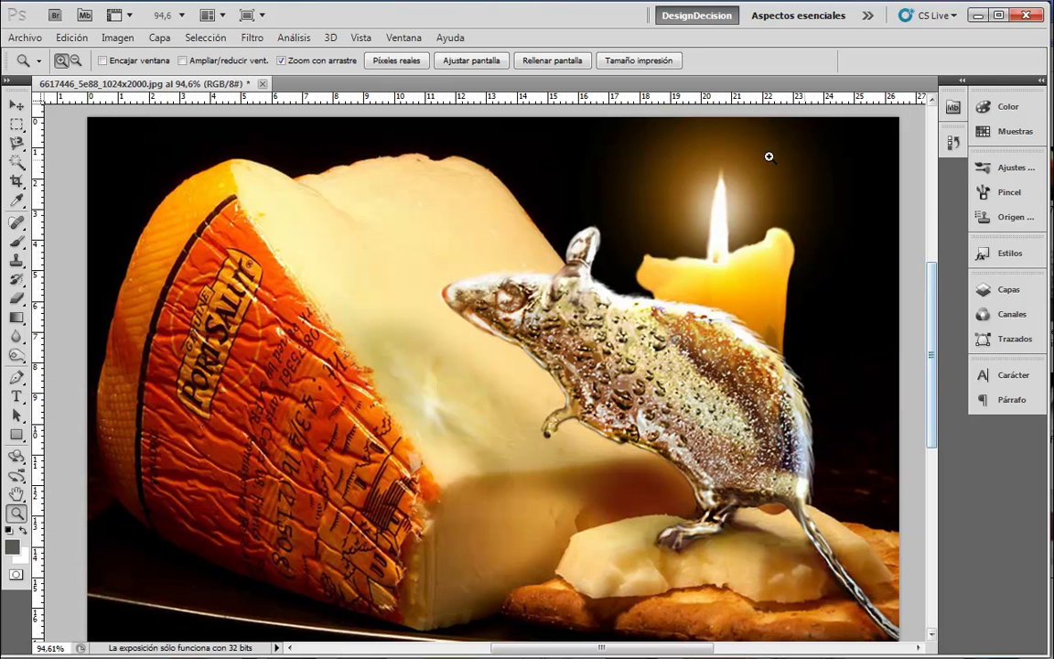
{"action": "left_click", "coordinate": [15, 339]}
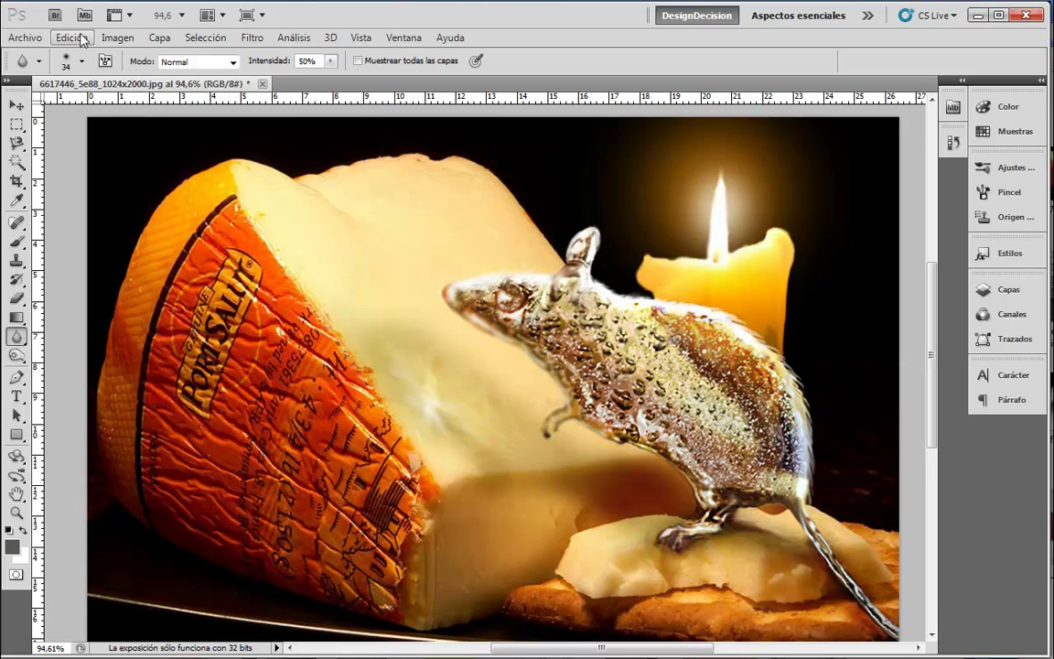
{"action": "left_click", "coordinate": [83, 62]}
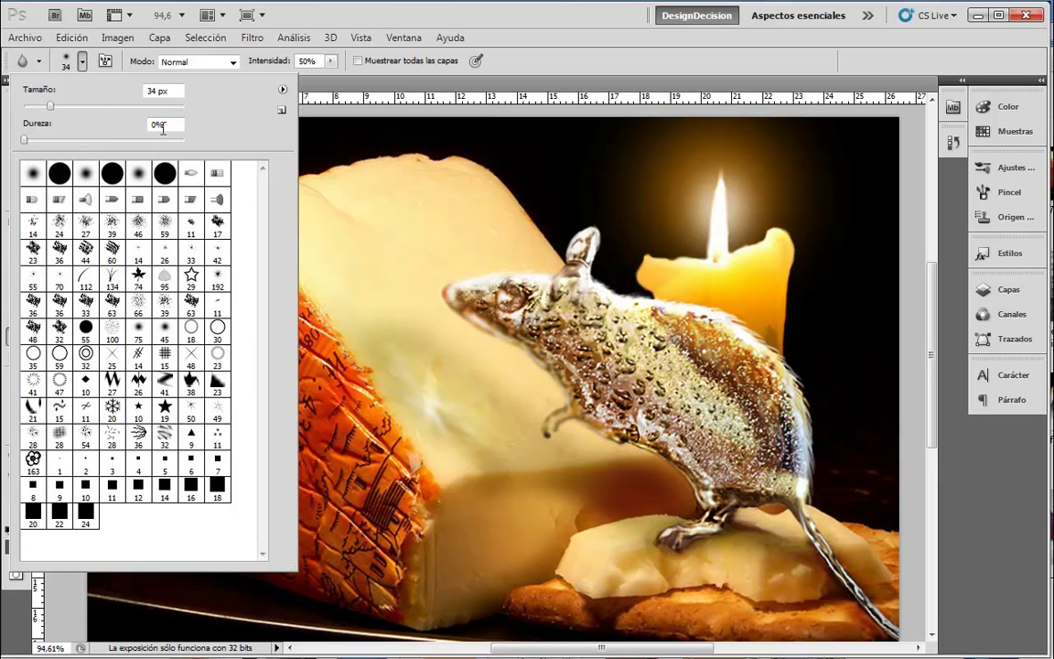
{"action": "left_click", "coordinate": [346, 85]}
{"action": "left_click", "coordinate": [331, 61]}
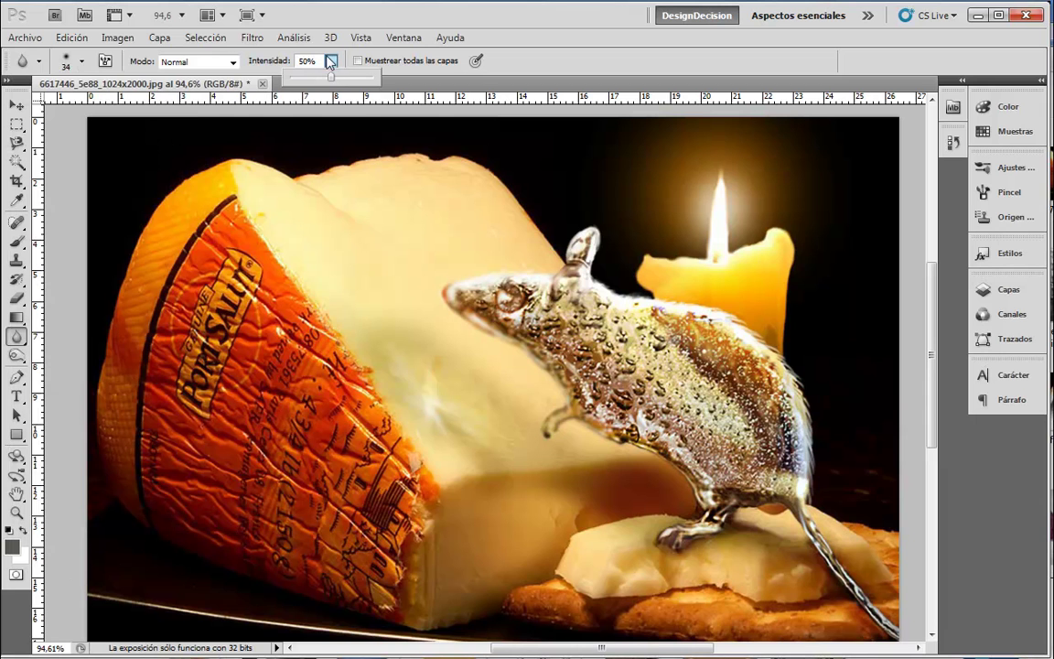
{"action": "left_click", "coordinate": [331, 61]}
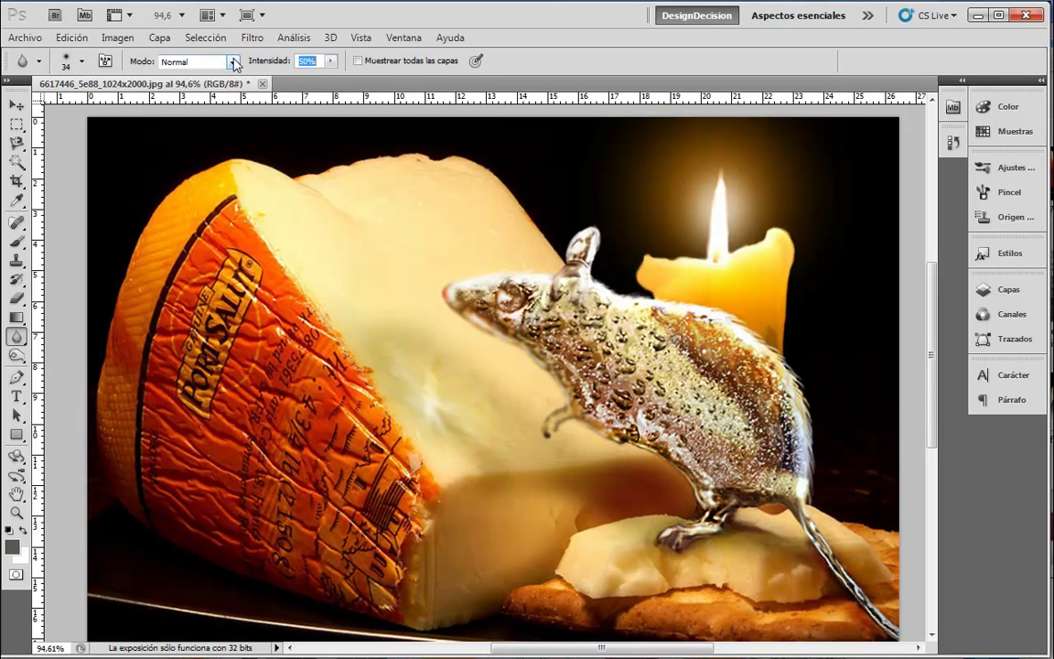
{"action": "left_click", "coordinate": [235, 62]}
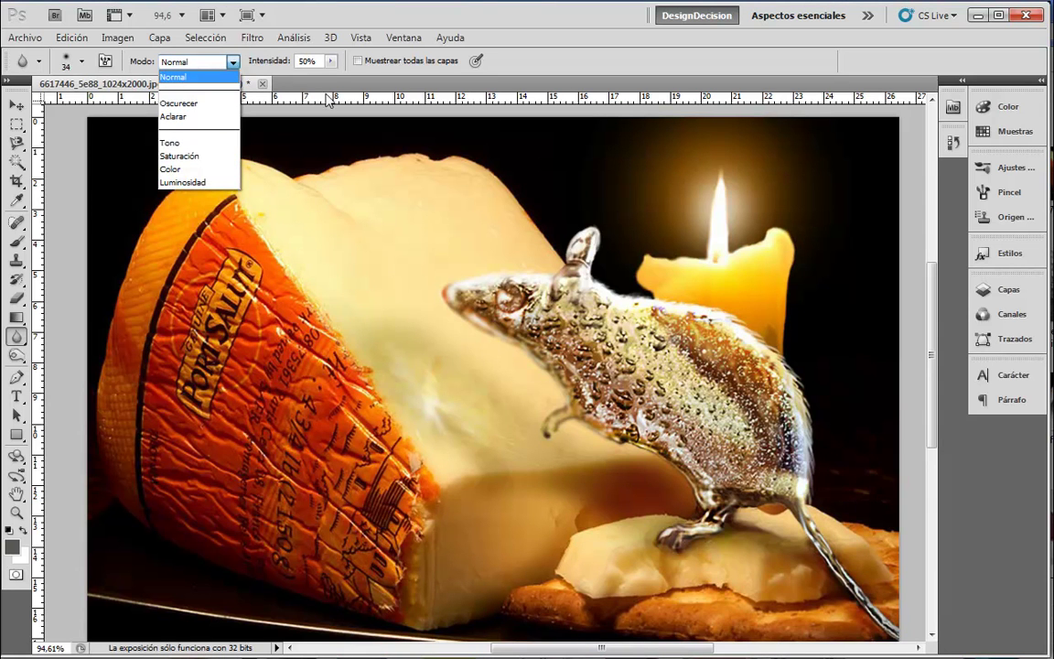
{"action": "left_click", "coordinate": [327, 99]}
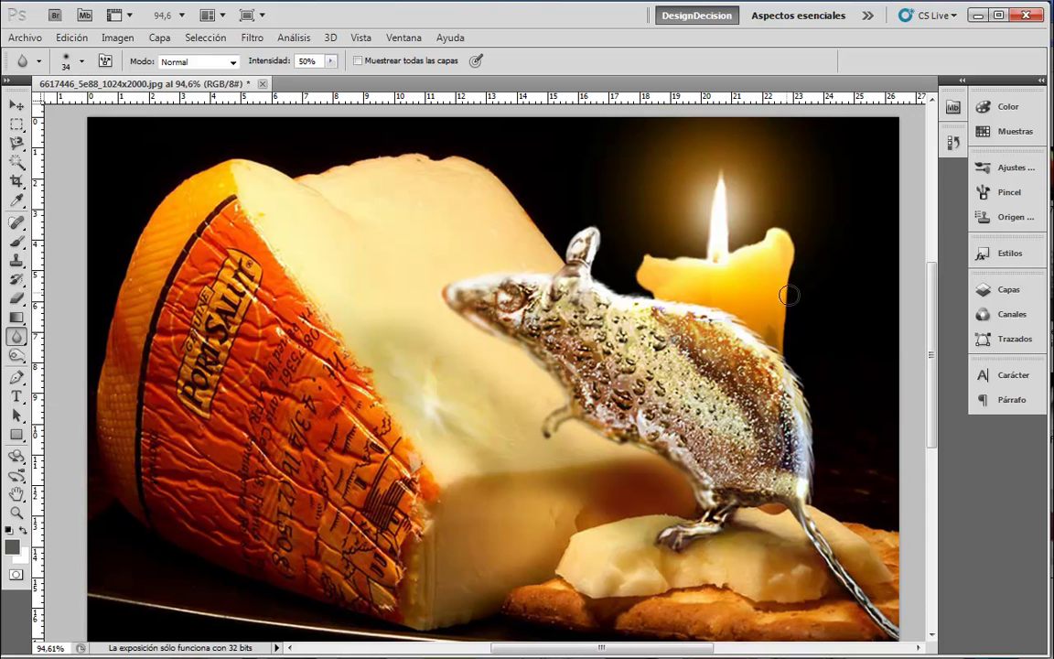
Switch to the Sharpen tool with a 70 px brush, Normal mode and 50% strength
{"action": "right_click", "coordinate": [19, 340]}
{"action": "left_click", "coordinate": [64, 320]}
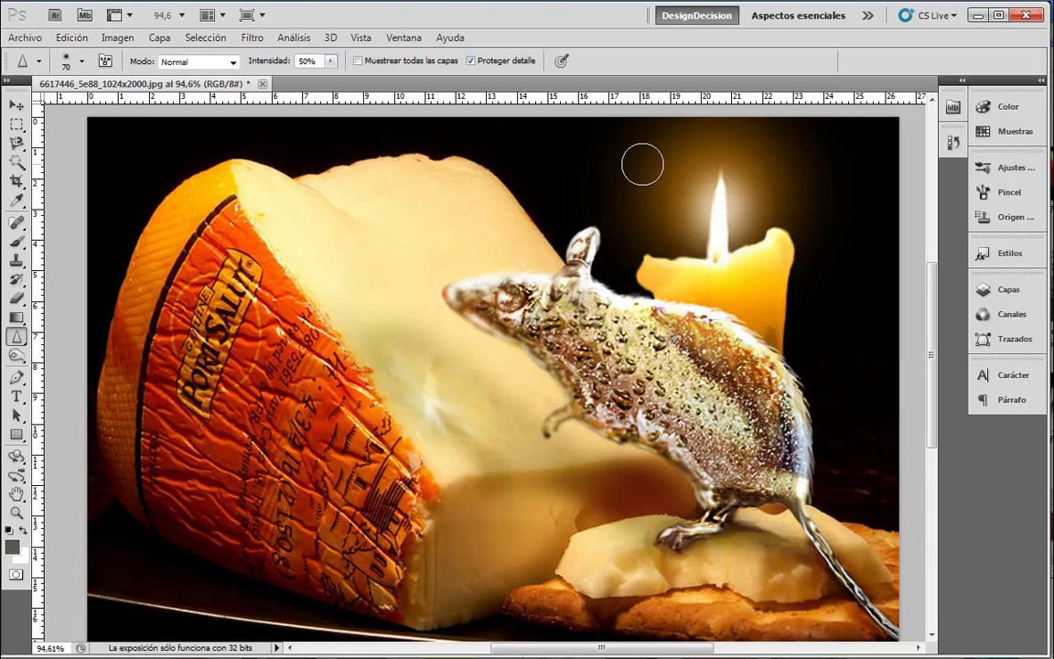
{"action": "left_click", "coordinate": [82, 61]}
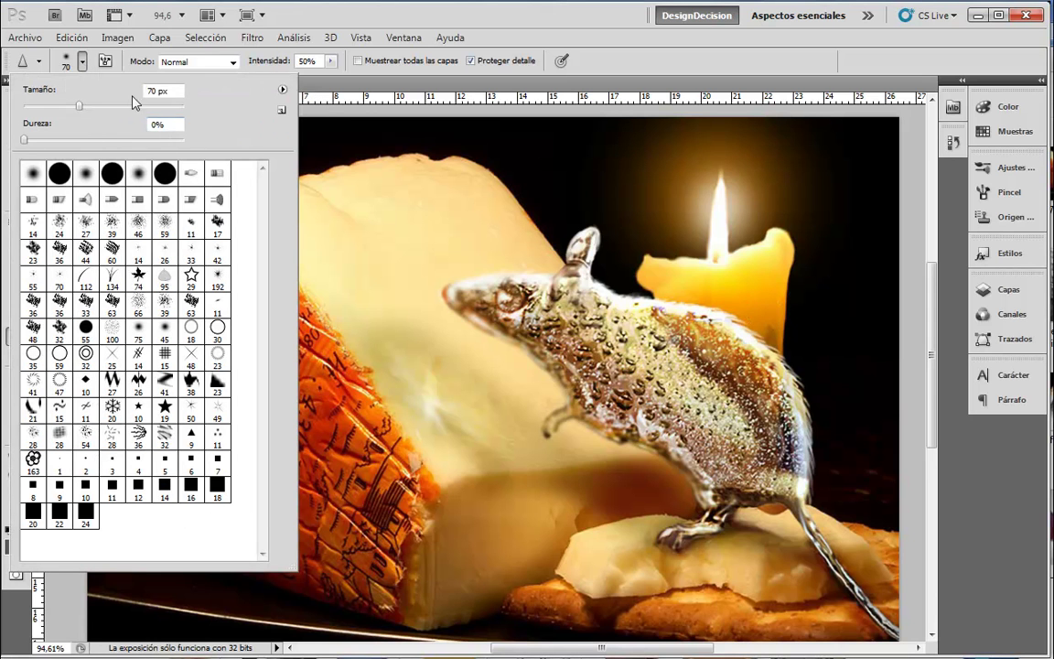
{"action": "left_click", "coordinate": [82, 62]}
{"action": "left_click", "coordinate": [232, 61]}
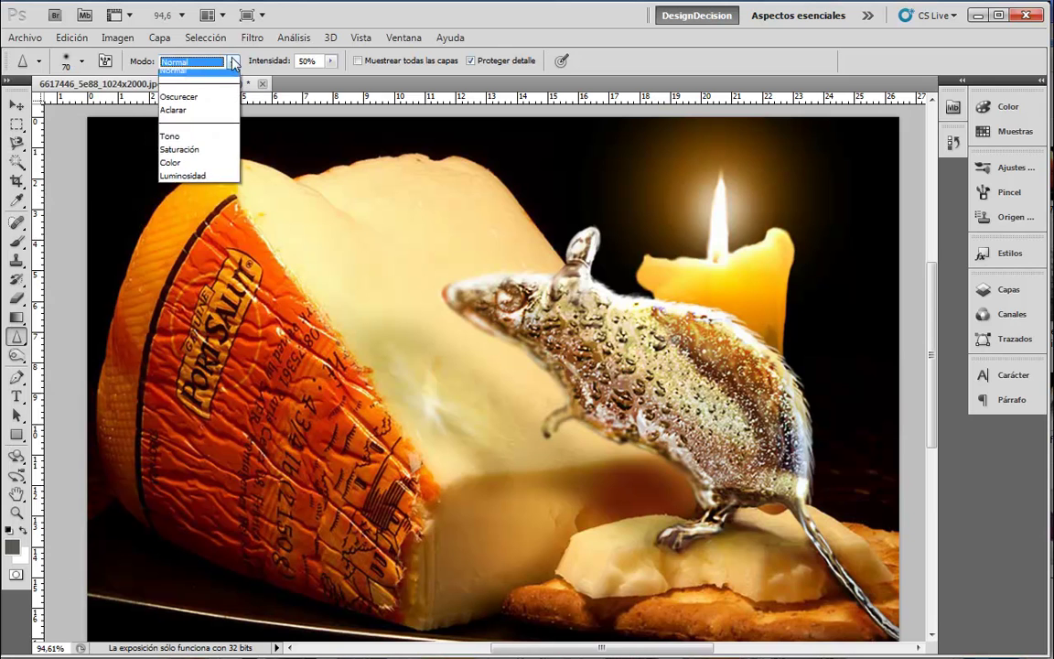
{"action": "left_click", "coordinate": [233, 62]}
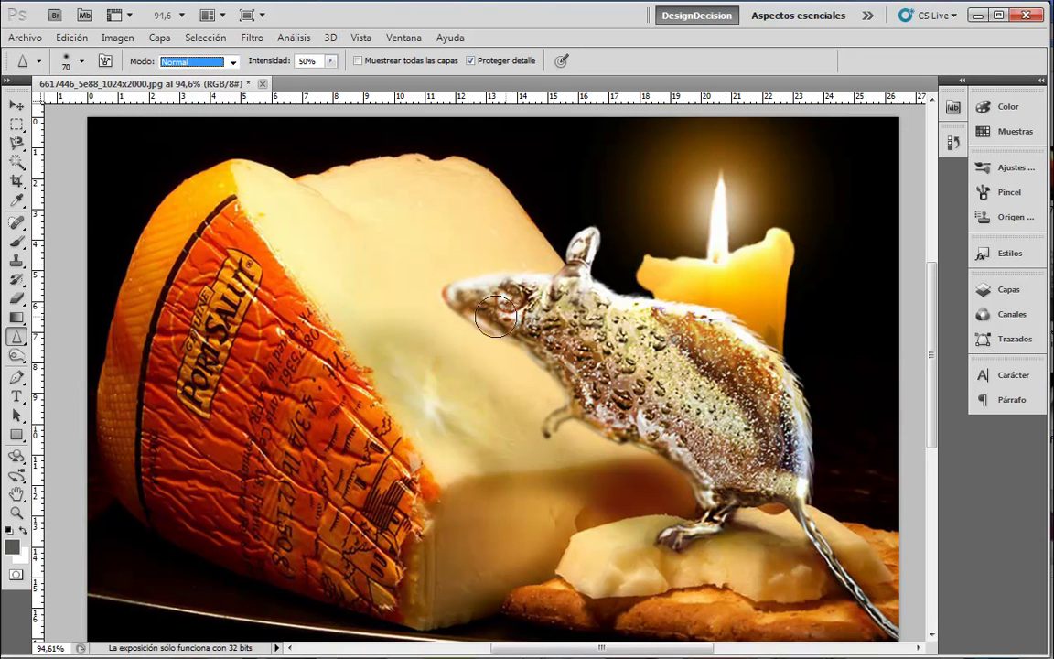
Sharpen the mouse's nose, head, neck and front leg, then compare before and after in History
{"action": "mouse_move", "coordinate": [455, 300]}
{"action": "left_mouse_down"}
{"action": "mouse_move", "coordinate": [536, 365]}
{"action": "mouse_move", "coordinate": [479, 277]}
{"action": "mouse_move", "coordinate": [547, 425]}
{"action": "left_mouse_up"}
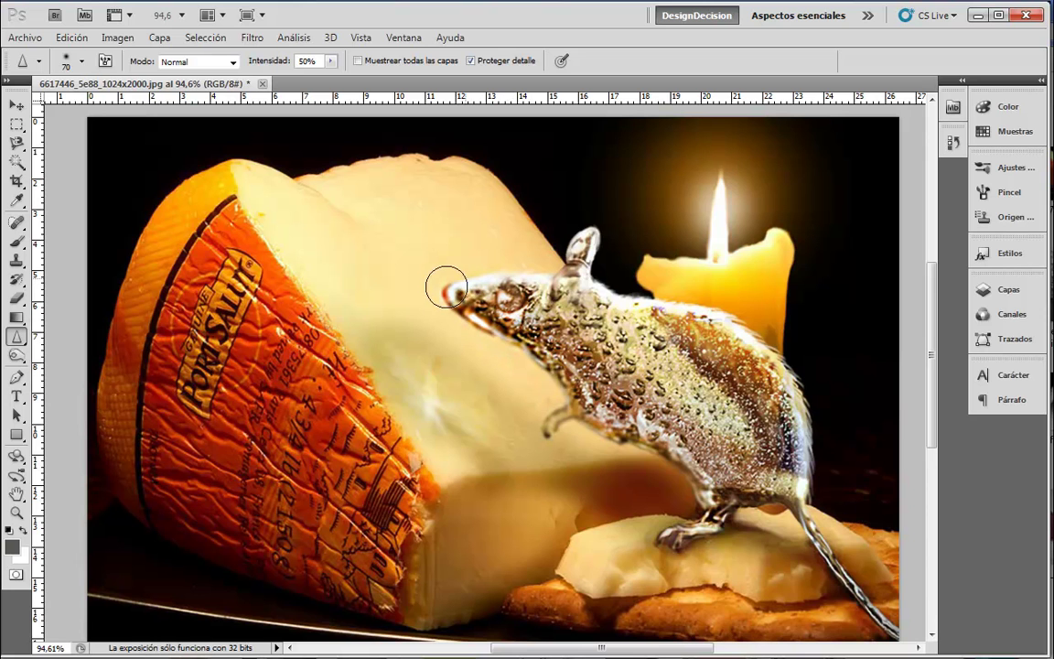
{"action": "left_click_drag", "start_coordinate": [547, 425], "coordinate": [536, 357]}
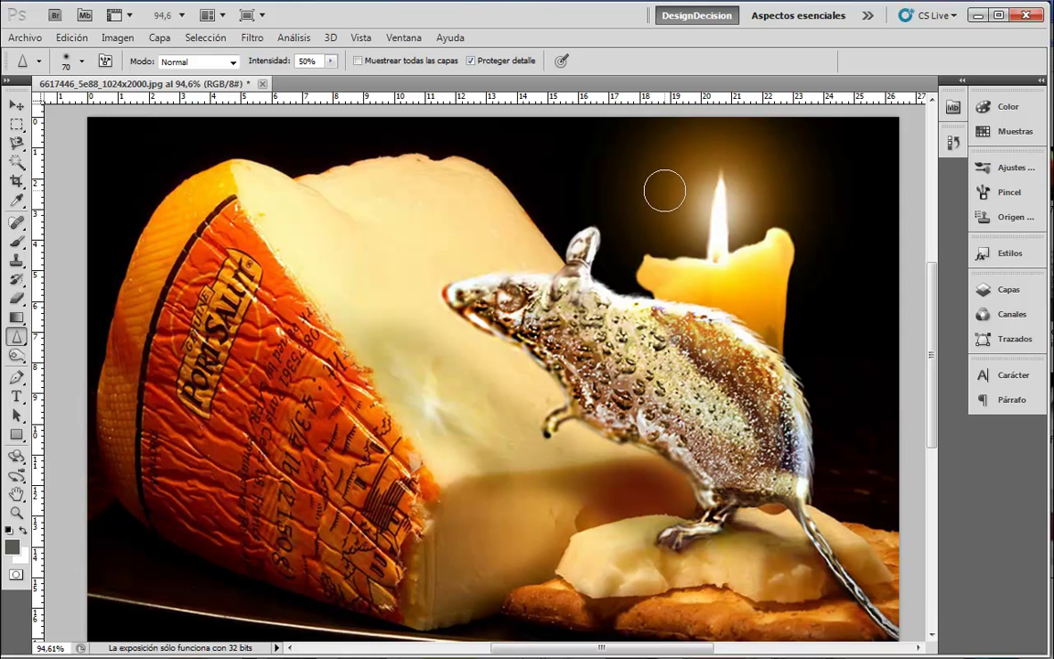
{"action": "left_click", "coordinate": [953, 142]}
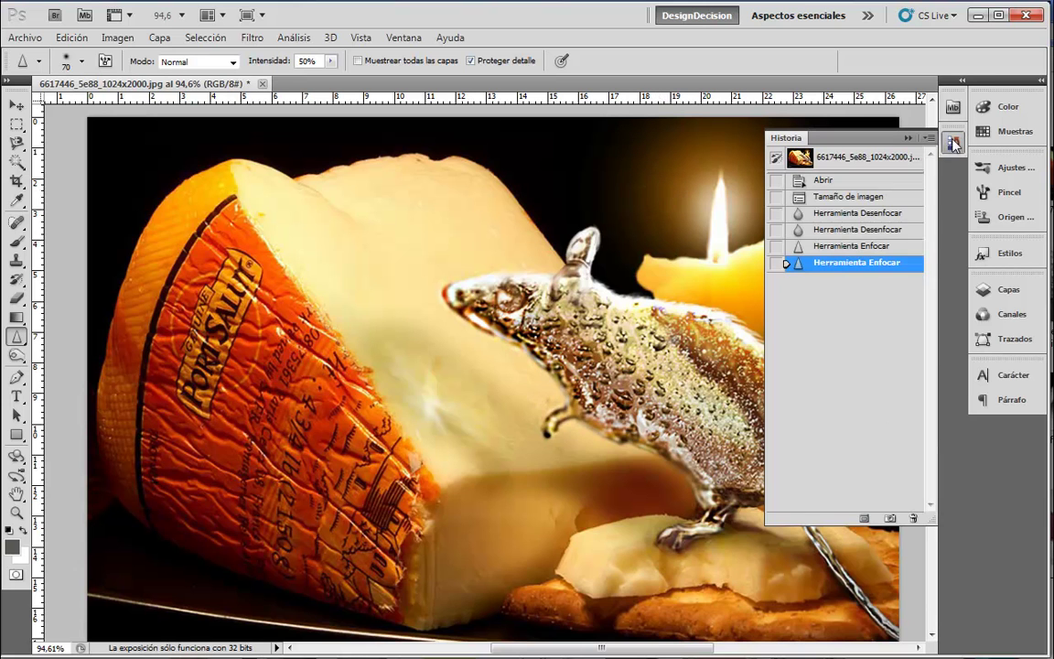
{"action": "left_click", "coordinate": [857, 197]}
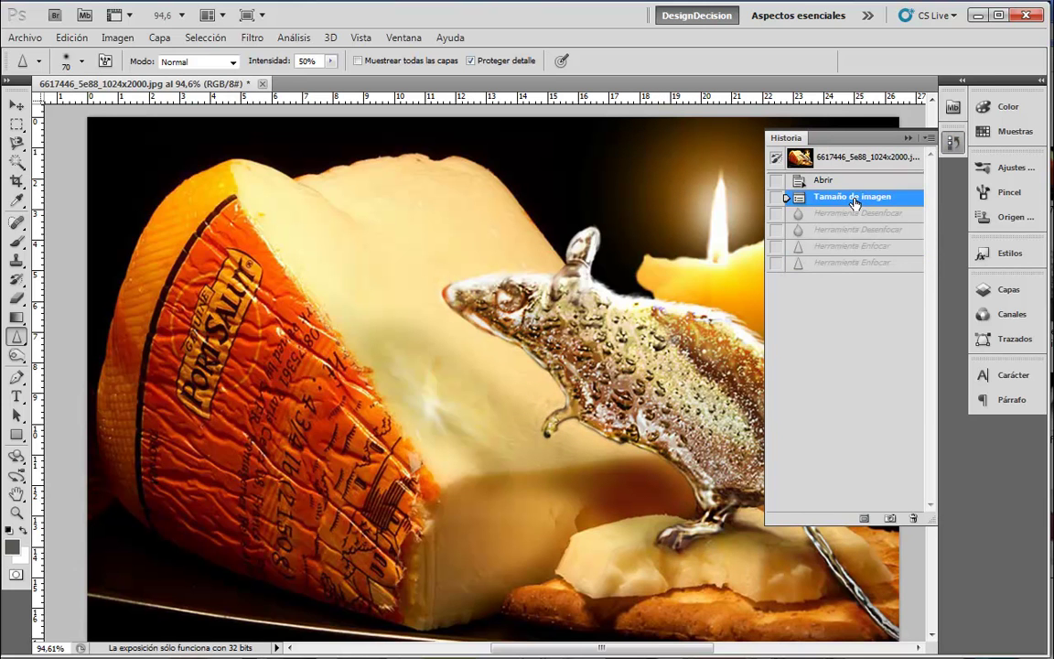
{"action": "left_click", "coordinate": [854, 264]}
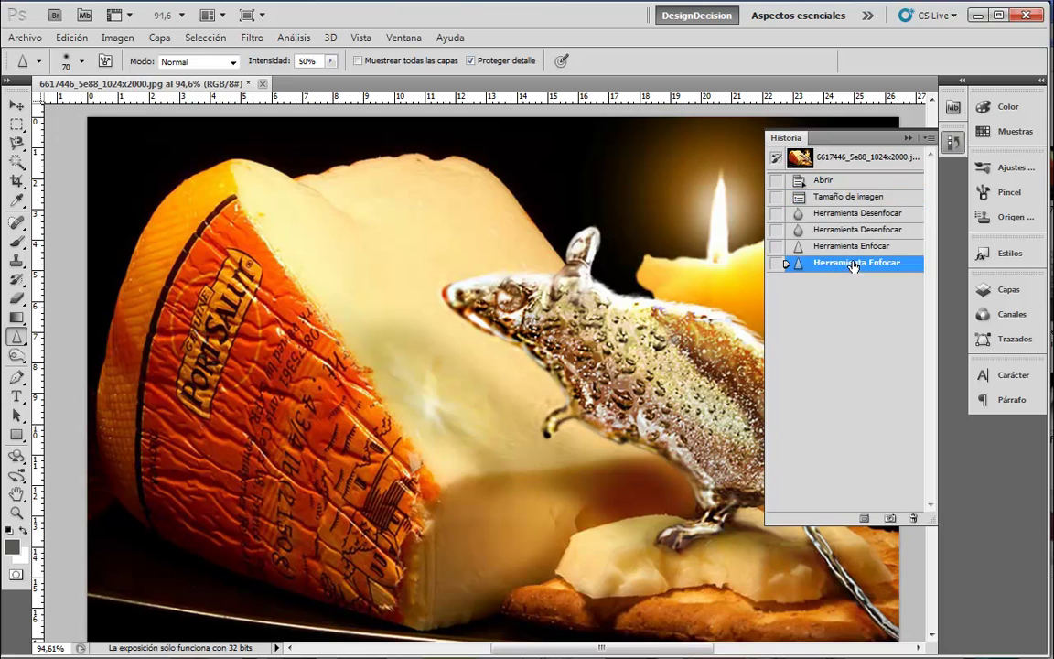
{"action": "left_click", "coordinate": [858, 128]}
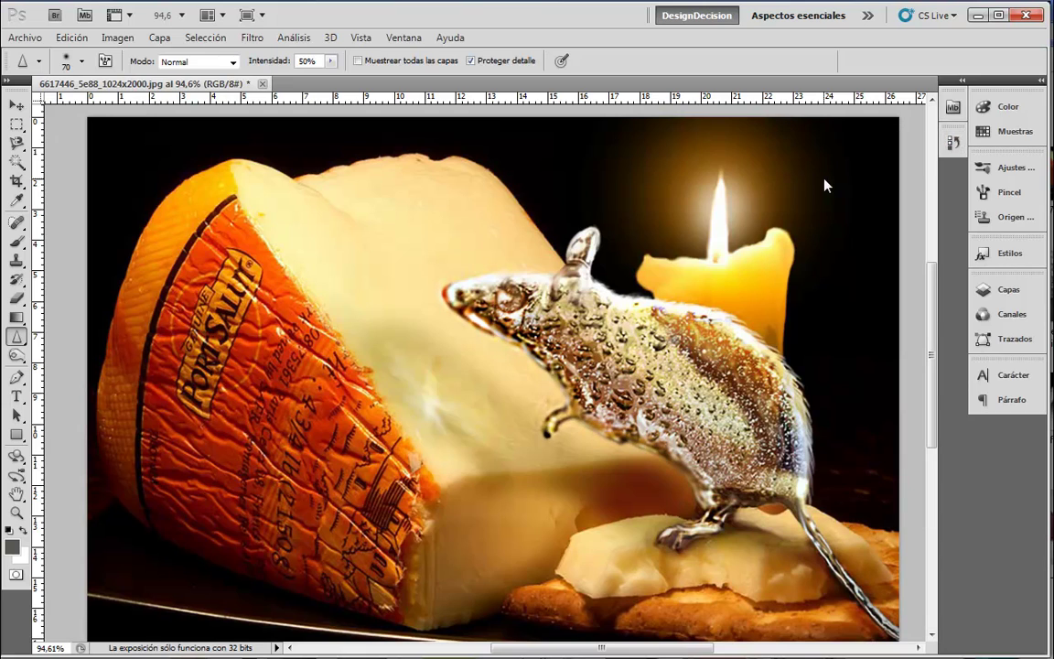
{"action": "left_click", "coordinate": [17, 513]}
{"action": "left_click_drag", "start_coordinate": [569, 327], "coordinate": [617, 534]}
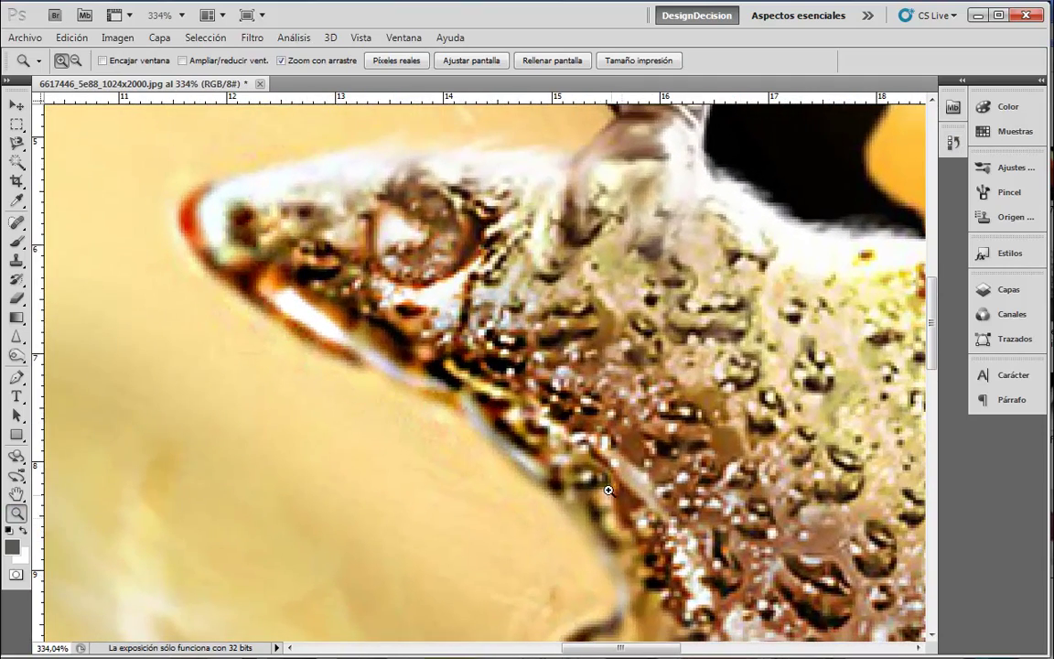
{"action": "mouse_move", "coordinate": [570, 436]}
{"action": "left_mouse_down"}
{"action": "mouse_move", "coordinate": [597, 385]}
{"action": "mouse_move", "coordinate": [620, 473]}
{"action": "left_mouse_up"}
{"action": "mouse_move", "coordinate": [561, 441]}
{"action": "left_mouse_down"}
{"action": "mouse_move", "coordinate": [535, 358]}
{"action": "mouse_move", "coordinate": [582, 309]}
{"action": "mouse_move", "coordinate": [605, 257]}
{"action": "left_mouse_up"}
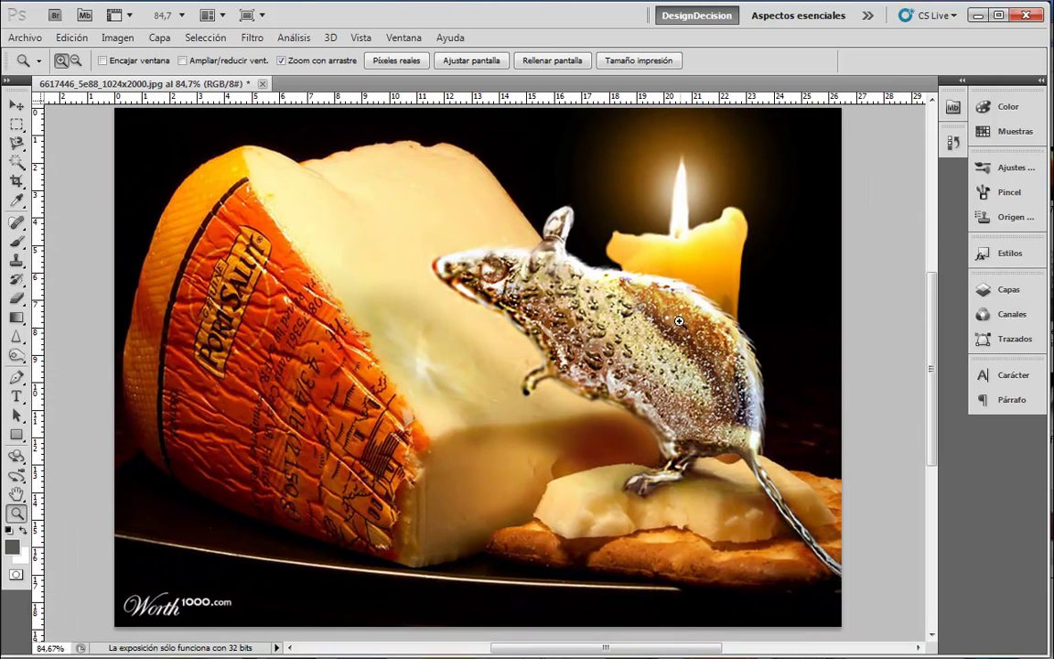
Sharpen the mouse's back edge near the candle, plus its snout and chest edges
{"action": "left_click", "coordinate": [17, 339]}
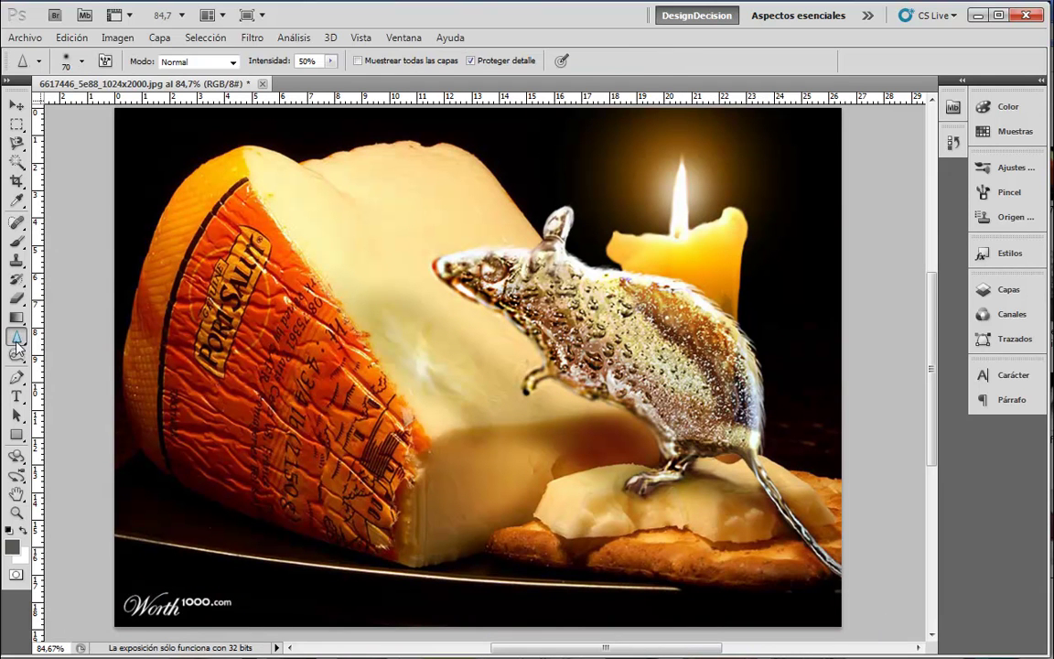
{"action": "left_click_drag", "start_coordinate": [732, 311], "coordinate": [759, 423]}
{"action": "mouse_move", "coordinate": [431, 261]}
{"action": "left_mouse_down"}
{"action": "mouse_move", "coordinate": [542, 362]}
{"action": "mouse_move", "coordinate": [532, 371]}
{"action": "left_mouse_up"}
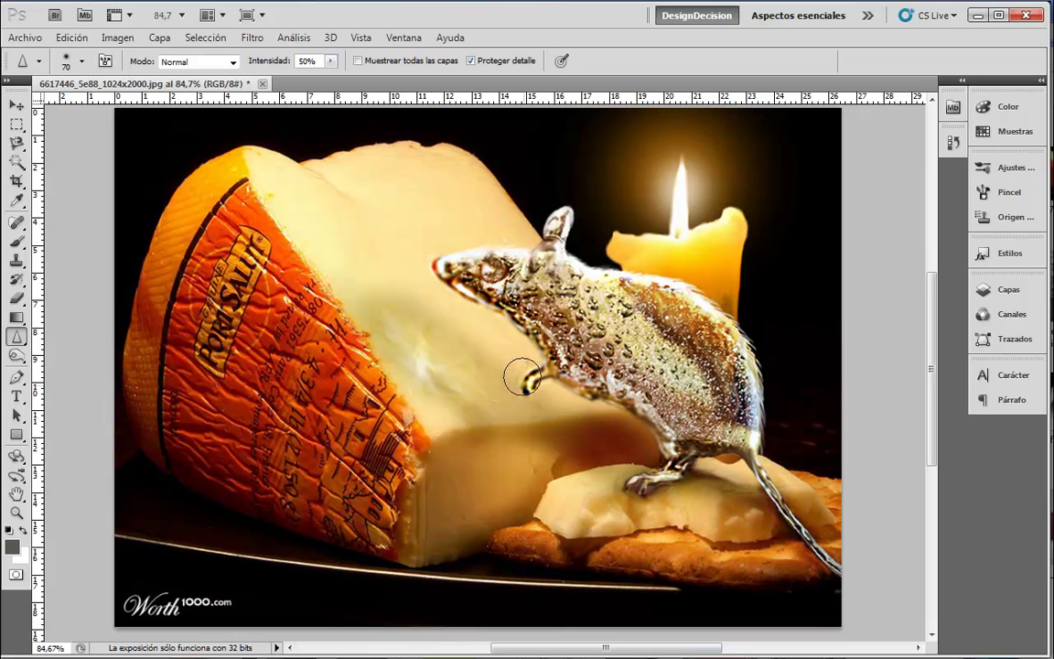